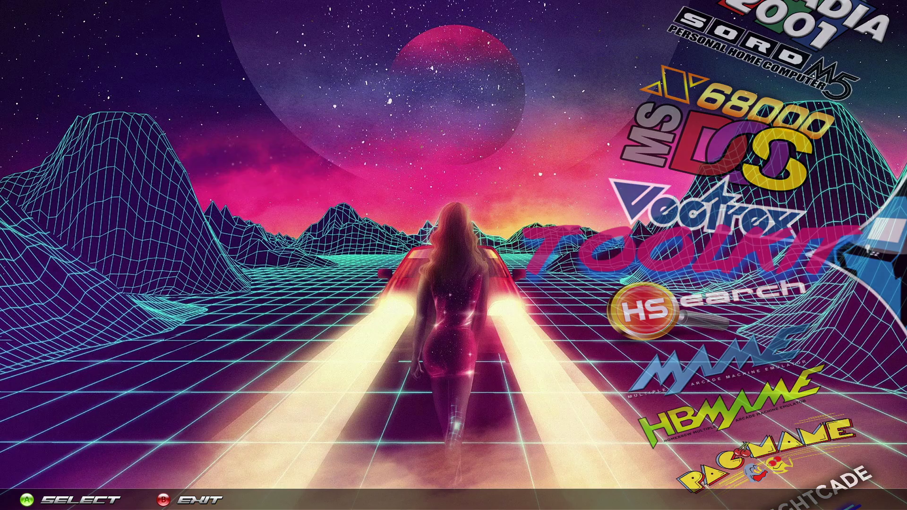
Enter the TOOLKIT collection in HyperSpin so Exit To Windows is highlighted.
{"action": "key", "text": "Return"}
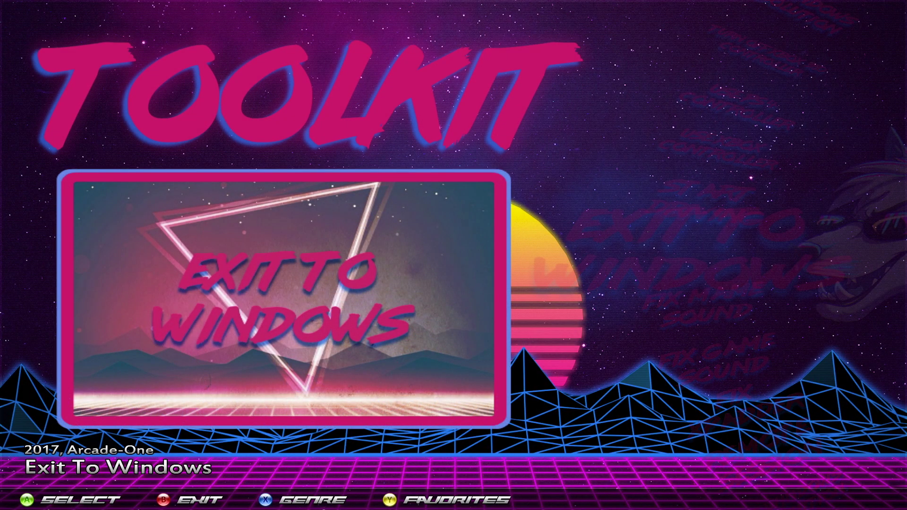
Exit HyperSpin to the Windows desktop and open This PC.
{"action": "key", "text": "Return"}
{"action": "left_click", "coordinate": [99, 501]}
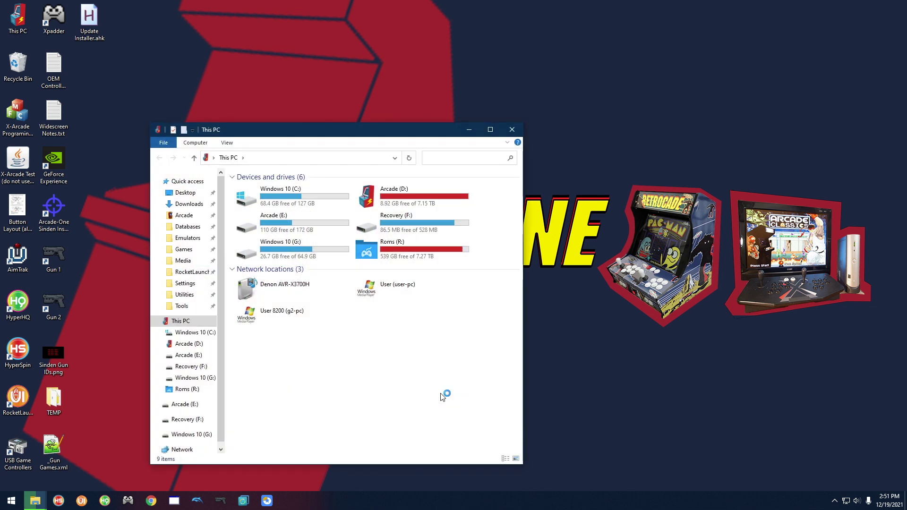
{"action": "left_click_drag", "start_coordinate": [324, 132], "coordinate": [298, 93]}
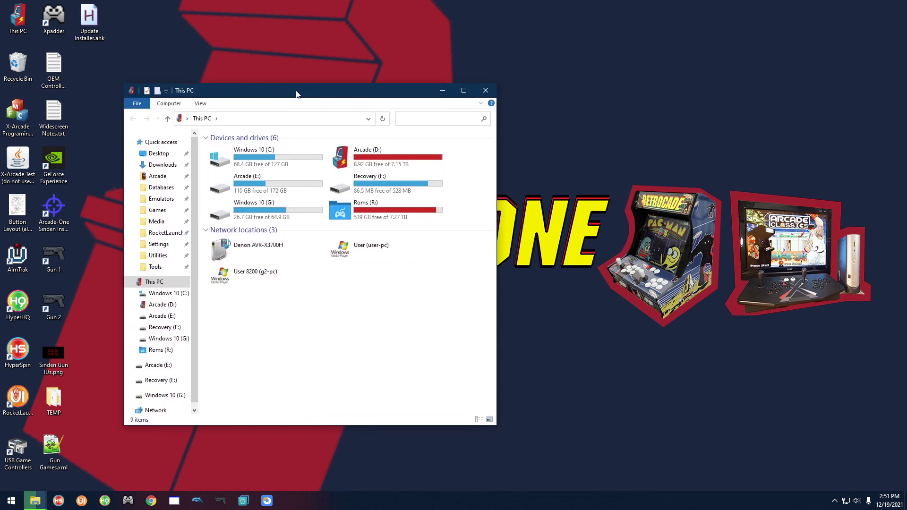
{"action": "left_click", "coordinate": [485, 90]}
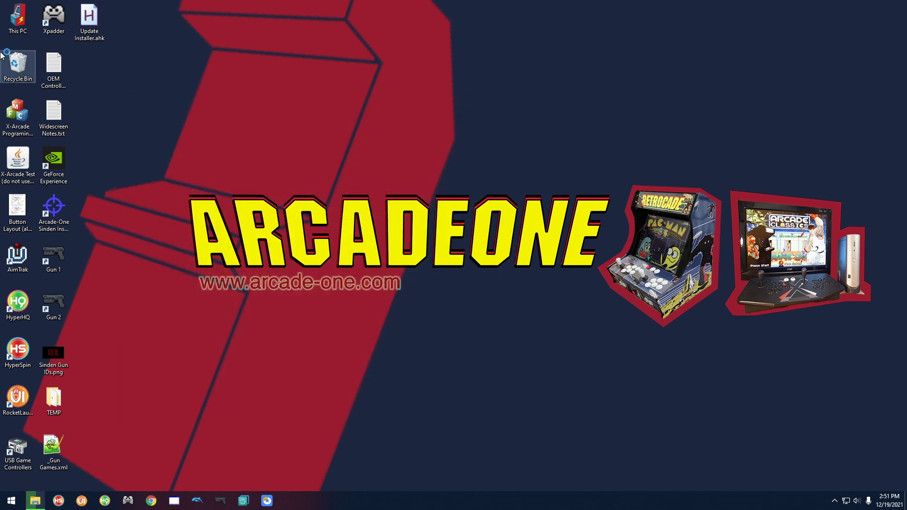
{"action": "double_click", "coordinate": [19, 19]}
Browse to C:\Program Files\BlueStacks and start BlueStacks from HD-RunApp.exe.
{"action": "left_click", "coordinate": [262, 164]}
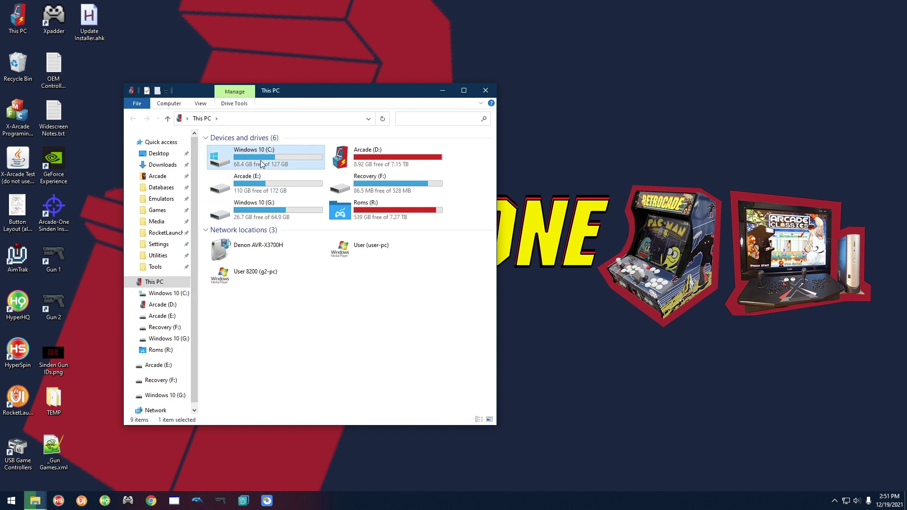
{"action": "double_click", "coordinate": [266, 158]}
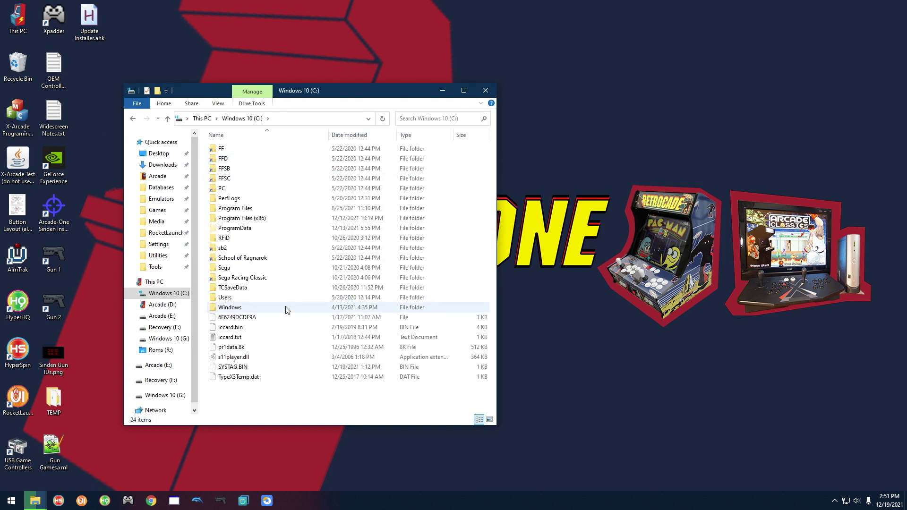
{"action": "left_click", "coordinate": [235, 208]}
{"action": "double_click", "coordinate": [236, 209]}
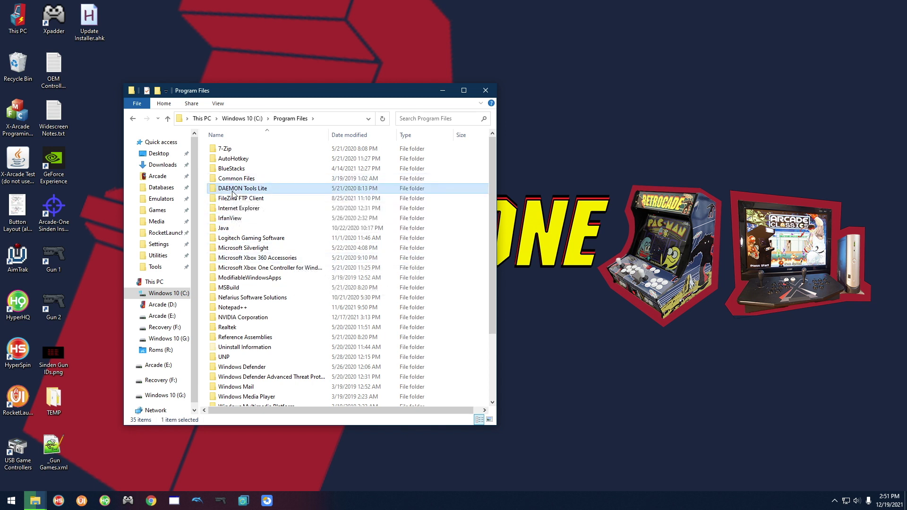
{"action": "key", "text": "b"}
{"action": "double_click", "coordinate": [254, 170]}
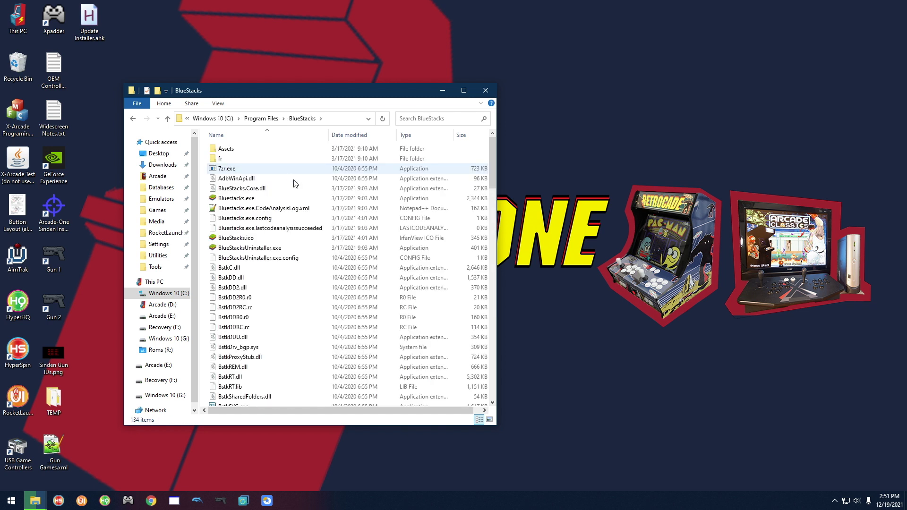
{"action": "scroll", "coordinate": [276, 255], "scroll_direction": "down", "scroll_amount": 5}
{"action": "scroll", "coordinate": [278, 266], "scroll_direction": "down", "scroll_amount": 5}
{"action": "scroll", "coordinate": [278, 265], "scroll_direction": "down", "scroll_amount": 5}
{"action": "scroll", "coordinate": [278, 265], "scroll_direction": "up", "scroll_amount": 3}
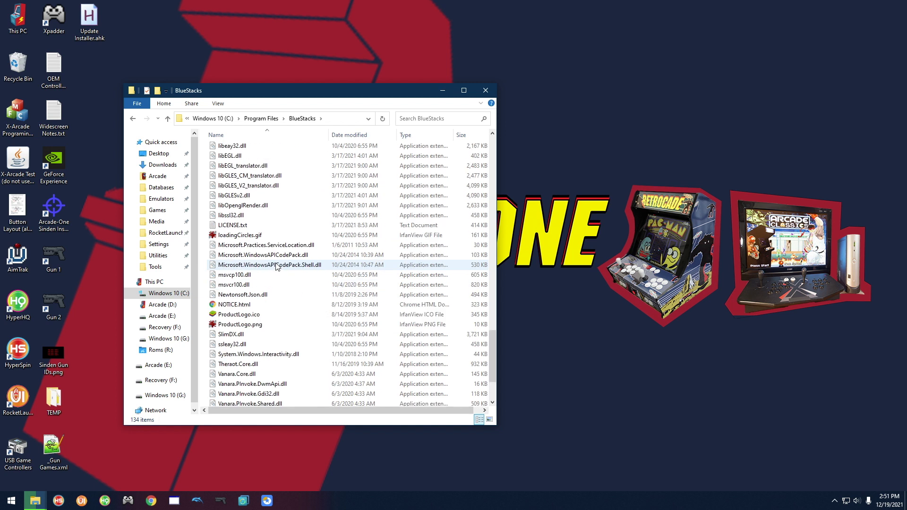
{"action": "scroll", "coordinate": [276, 266], "scroll_direction": "up", "scroll_amount": 2}
{"action": "left_click", "coordinate": [239, 146]}
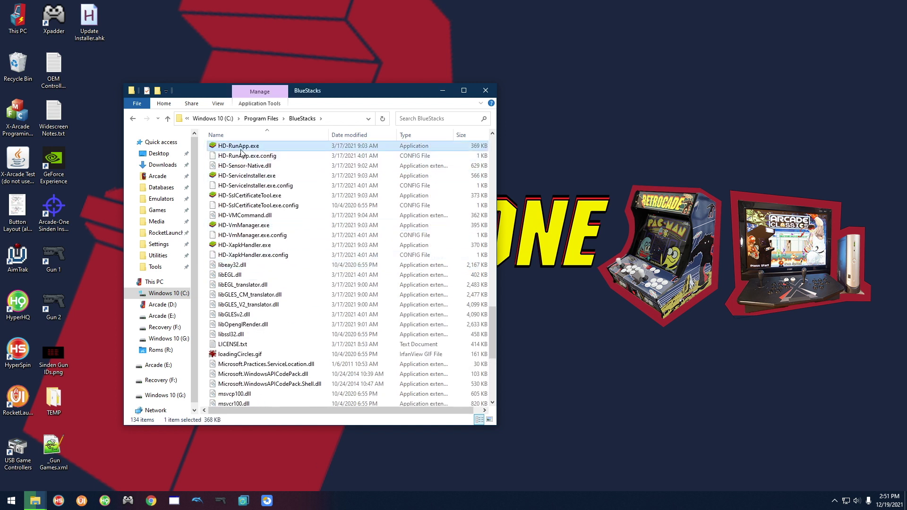
{"action": "scroll", "coordinate": [234, 178], "scroll_direction": "up", "scroll_amount": 2}
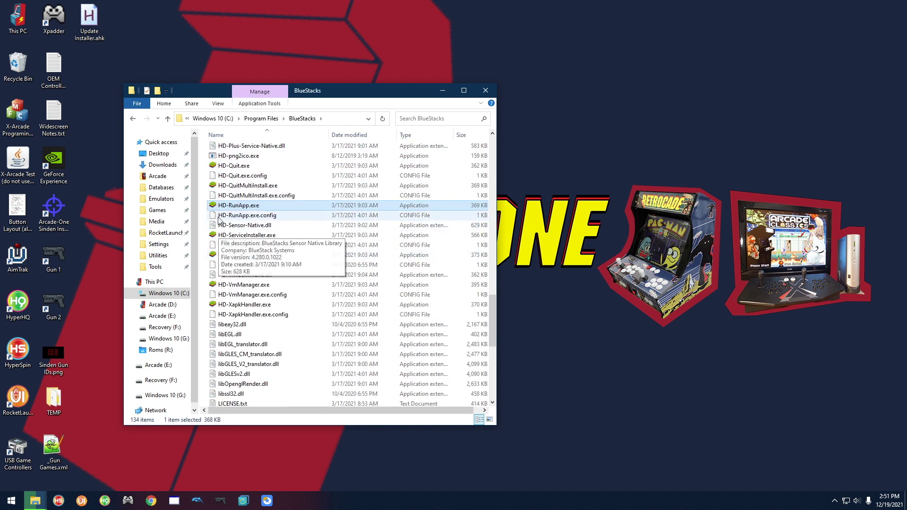
{"action": "double_click", "coordinate": [239, 207]}
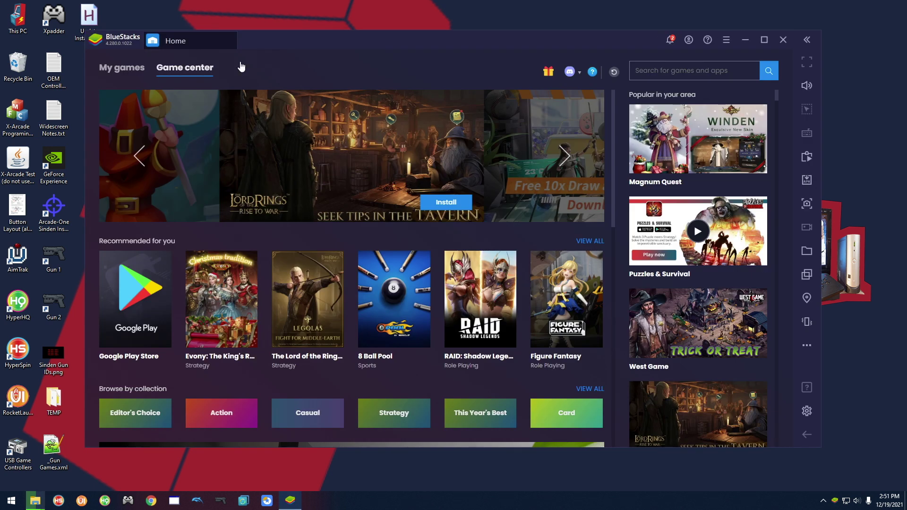
Launch Golden Tee from My games, close it after the update notice, and open Play Store.
{"action": "left_click", "coordinate": [121, 67]}
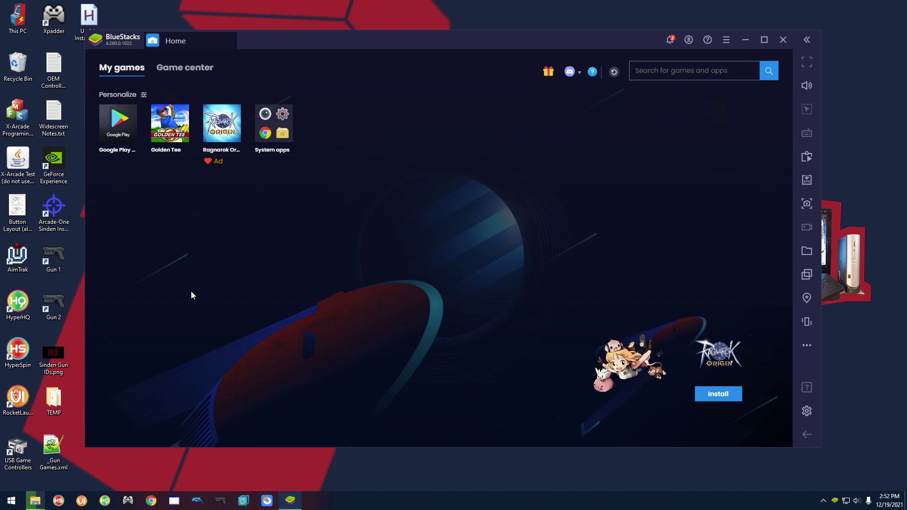
{"action": "left_click", "coordinate": [170, 128]}
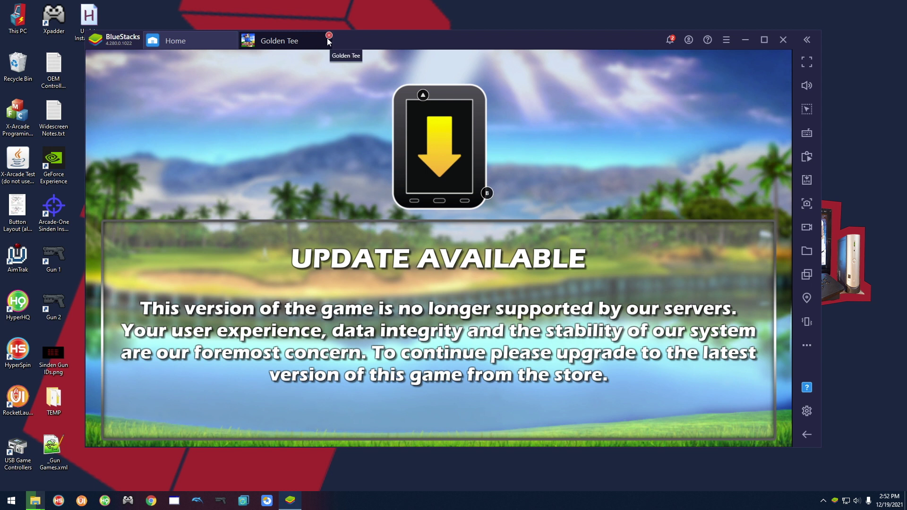
{"action": "left_click", "coordinate": [329, 40]}
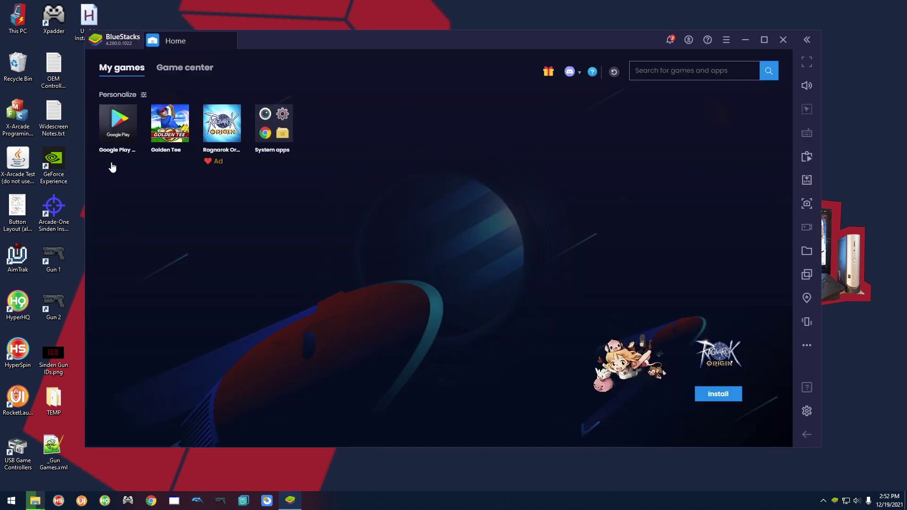
{"action": "left_click", "coordinate": [118, 131]}
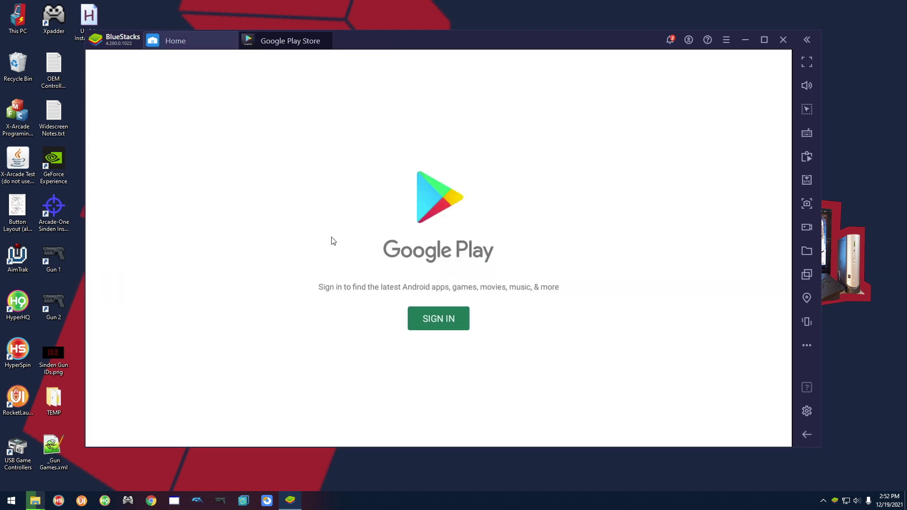
Sign in to Google Play, accept Google services, and dismiss the Play Pass trial offer.
{"action": "left_click", "coordinate": [443, 321]}
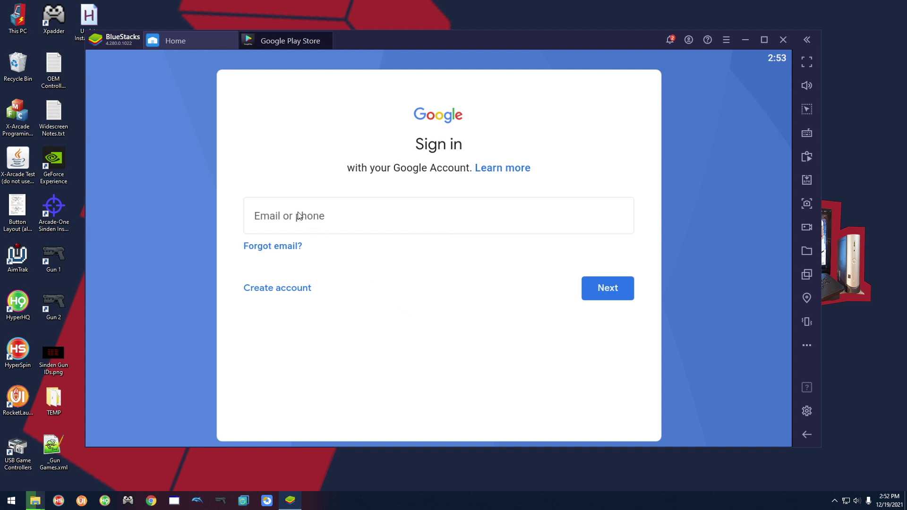
{"action": "left_click", "coordinate": [298, 216]}
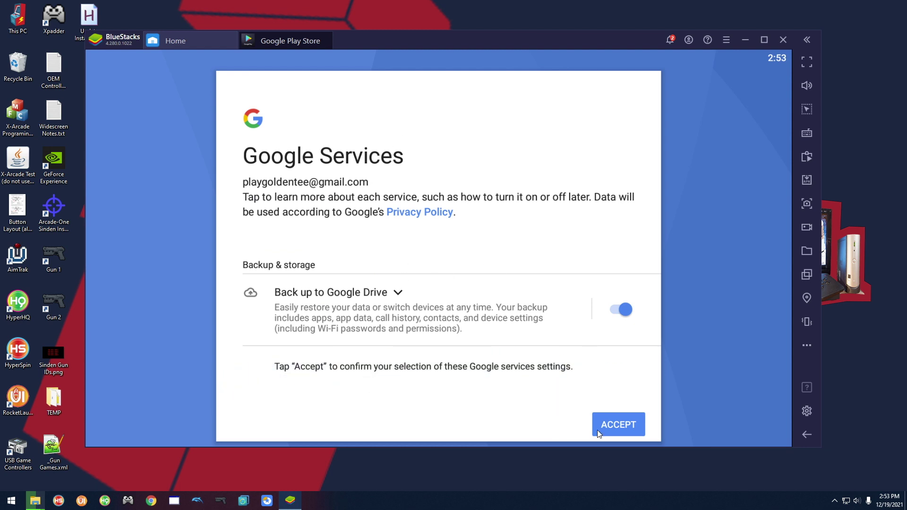
{"action": "left_click", "coordinate": [619, 425]}
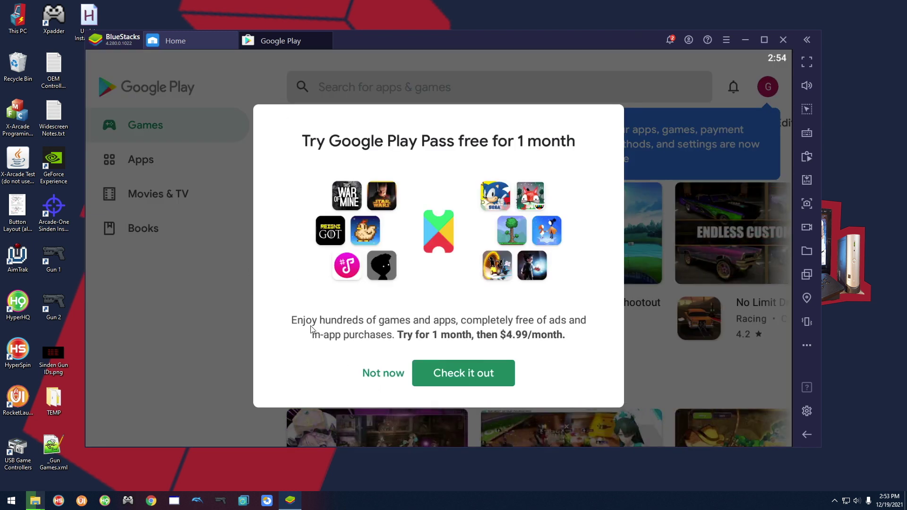
{"action": "left_click", "coordinate": [380, 376]}
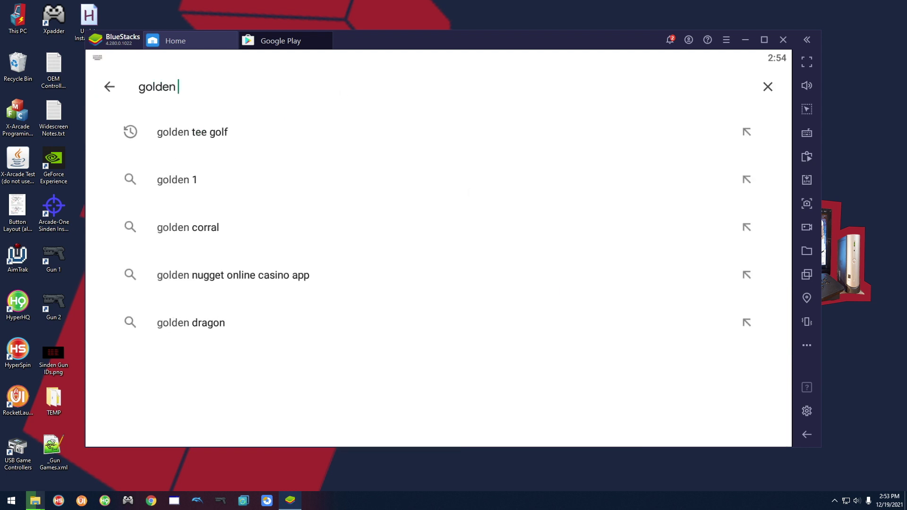
{"action": "type", "text": " ete"}
Search Play Store for 'golden tee golf', update Golden Tee Golf, and launch it.
{"action": "key", "text": "BackSpace"}
{"action": "key", "text": "BackSpace"}
{"action": "key", "text": "BackSpace"}
{"action": "type", "text": "tee"}
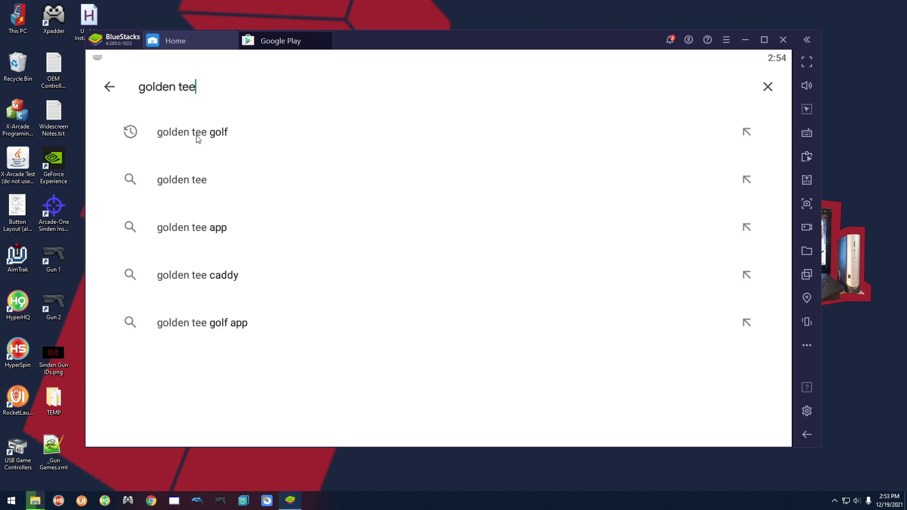
{"action": "left_click", "coordinate": [180, 132]}
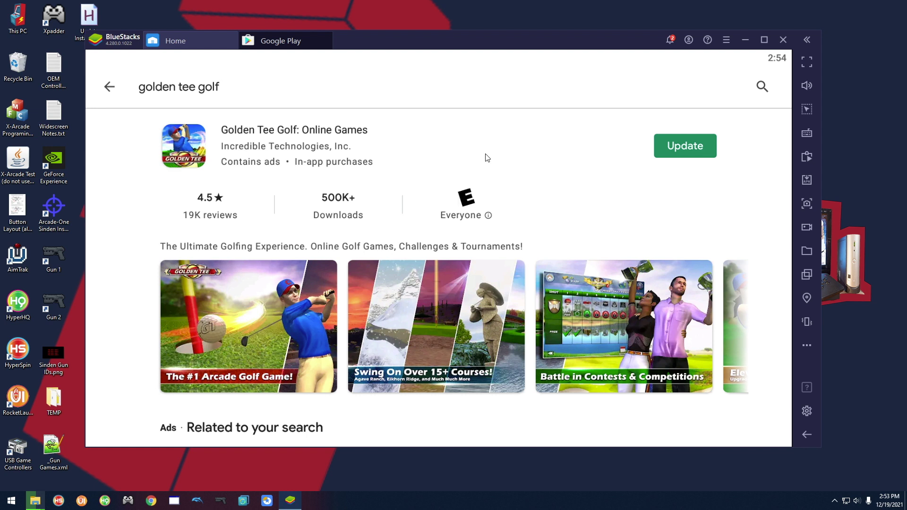
{"action": "left_click", "coordinate": [673, 145]}
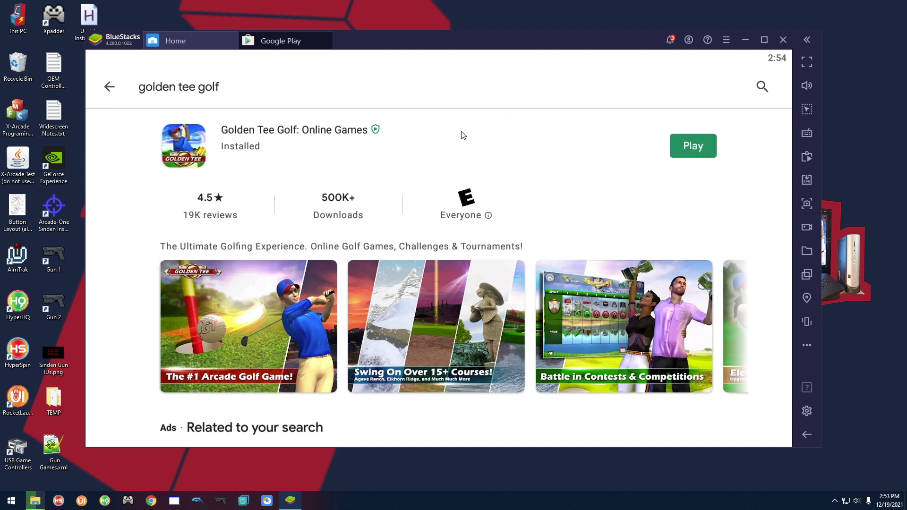
{"action": "left_click", "coordinate": [685, 147]}
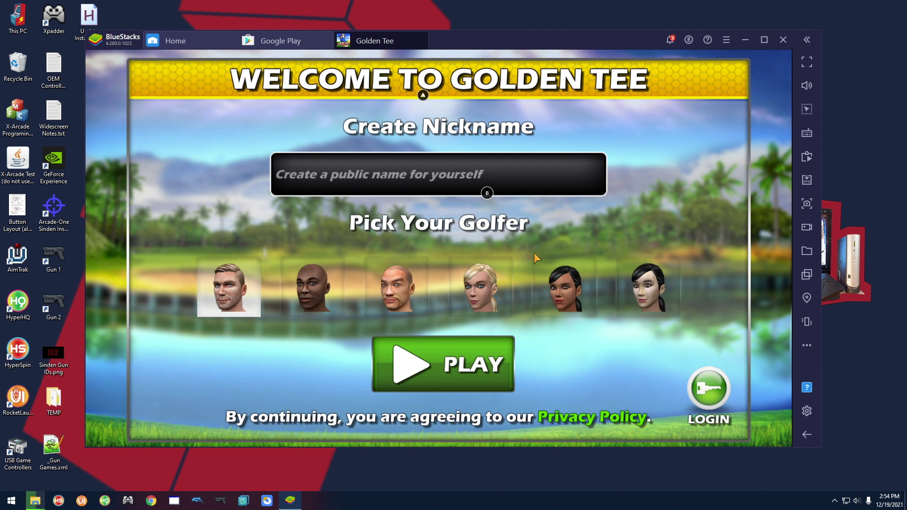
Close BlueStacks with confirmation, then close the BlueStacks folder window.
{"action": "left_click", "coordinate": [782, 38]}
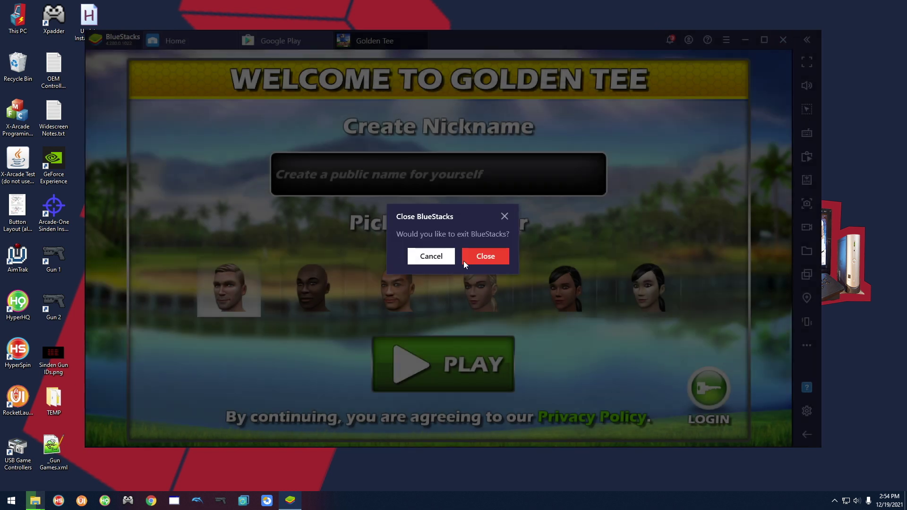
{"action": "left_click", "coordinate": [484, 257]}
{"action": "left_click", "coordinate": [485, 89]}
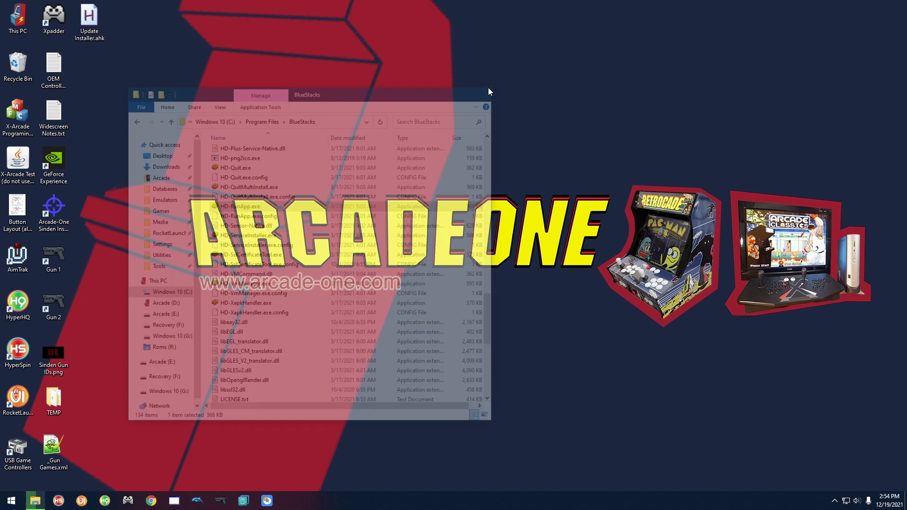